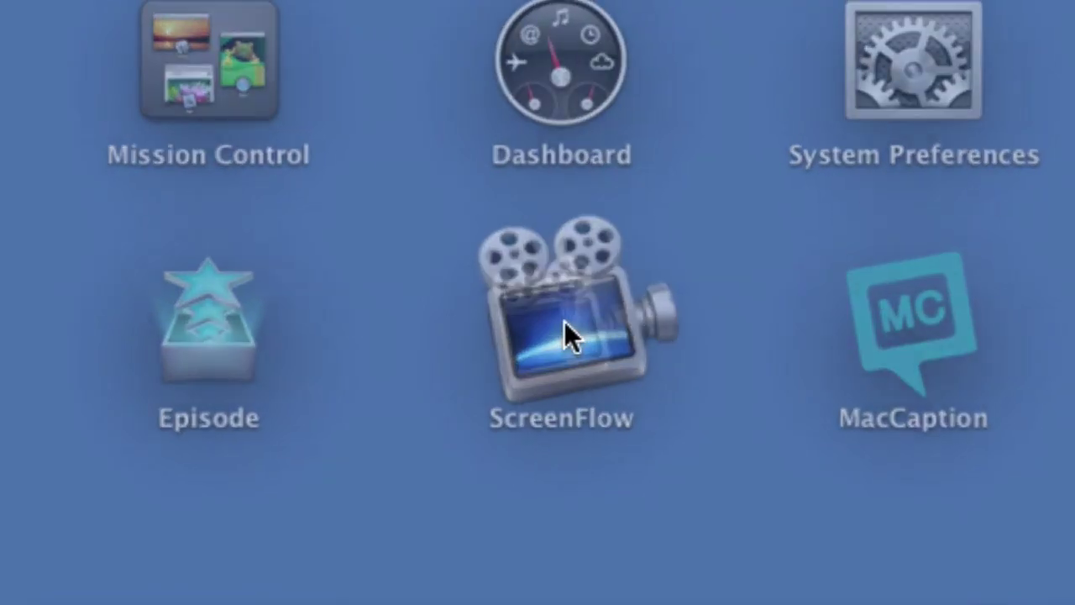
Launch ScreenFlow and enable audio recording from the Yeti Stereo Microphone.
left_click(564, 321)
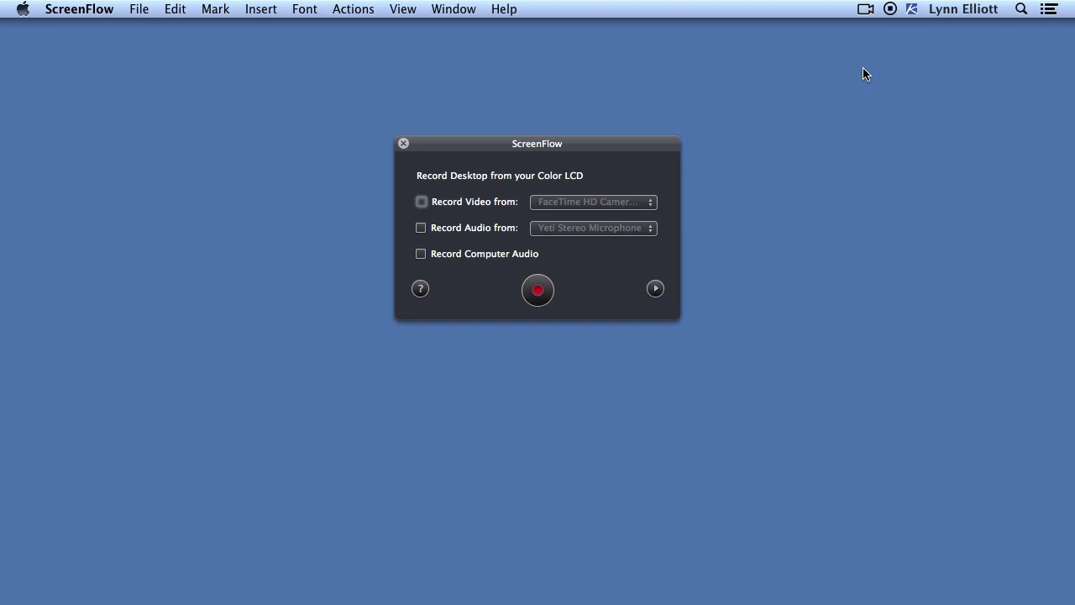
left_click(864, 9)
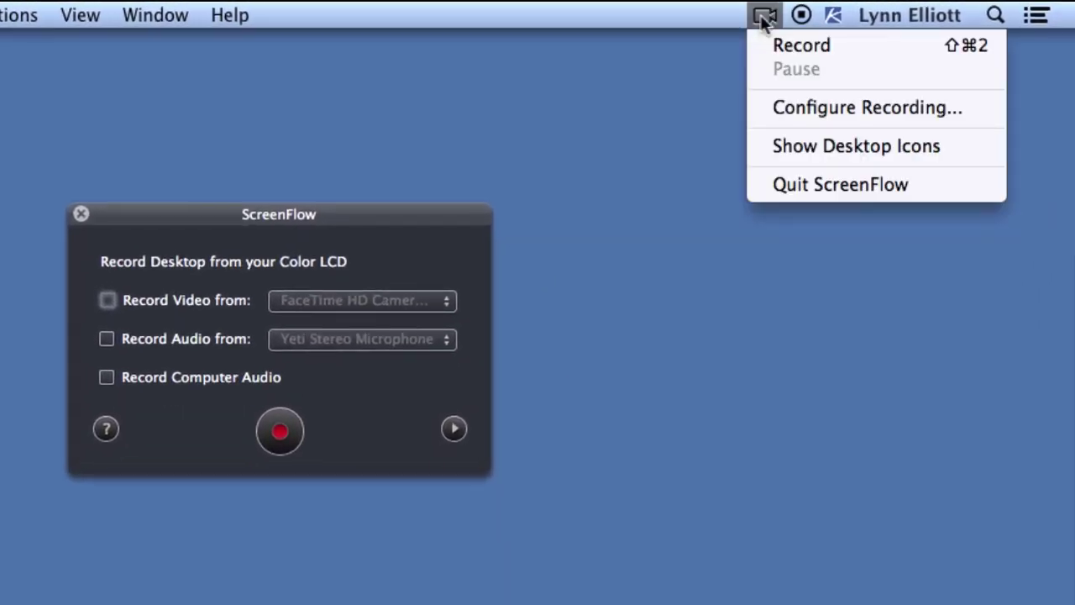
left_click(763, 107)
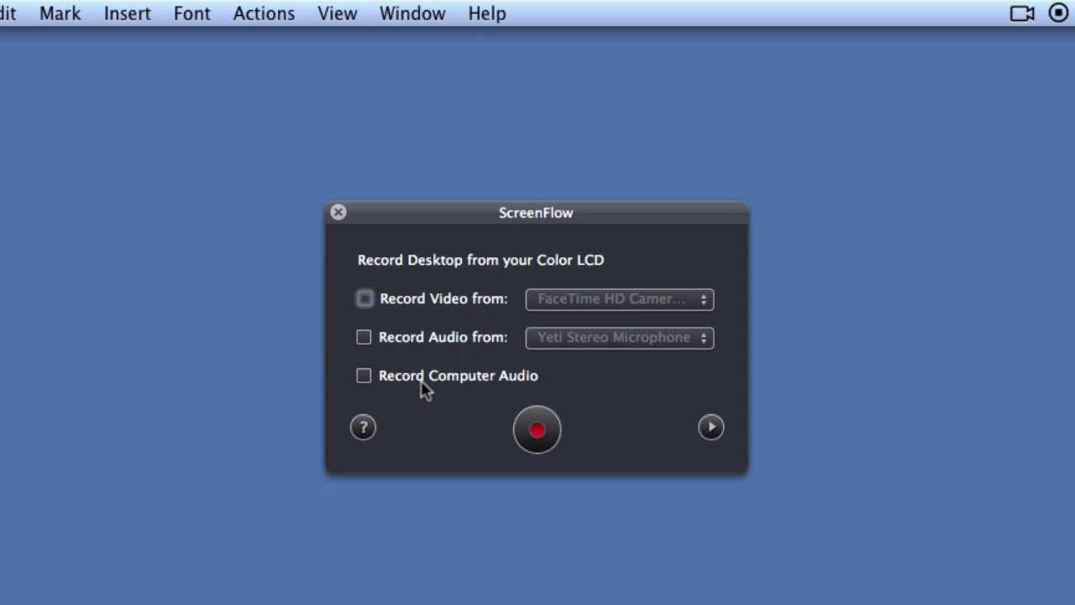
left_click(365, 340)
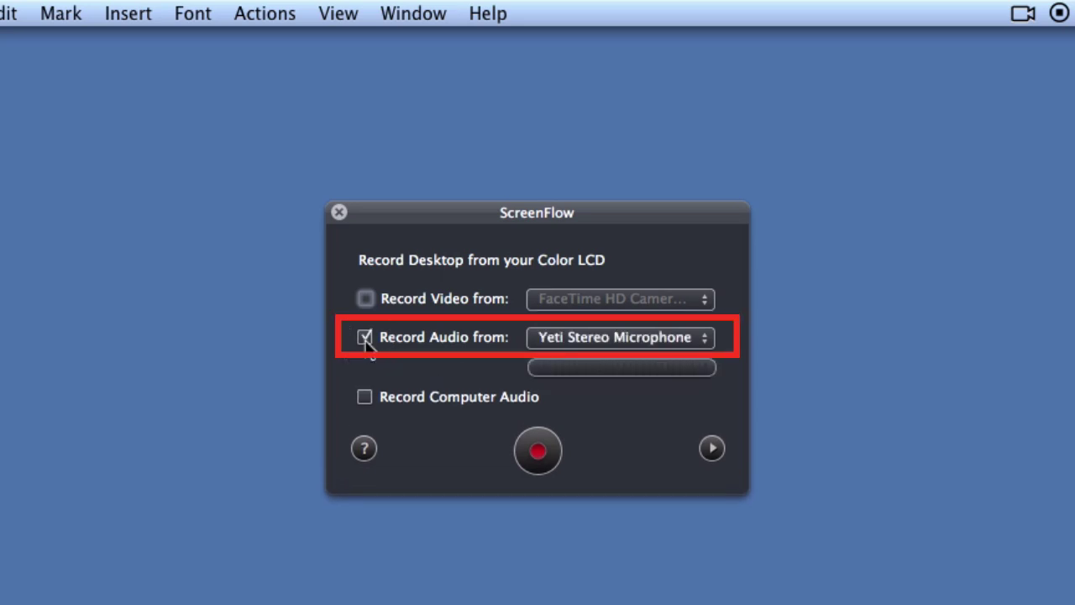
left_click(601, 340)
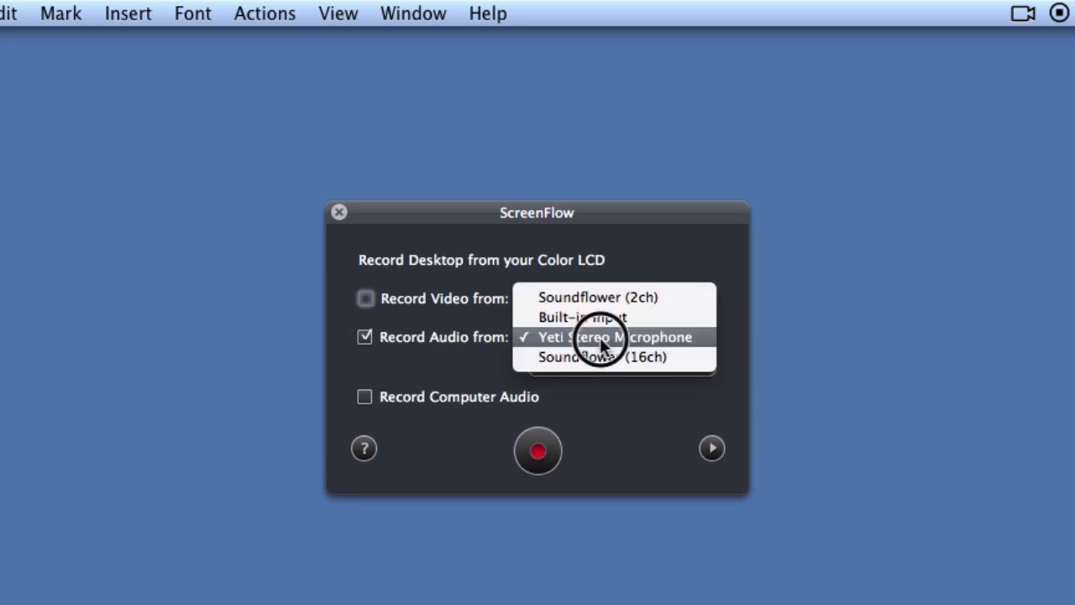
left_click(601, 337)
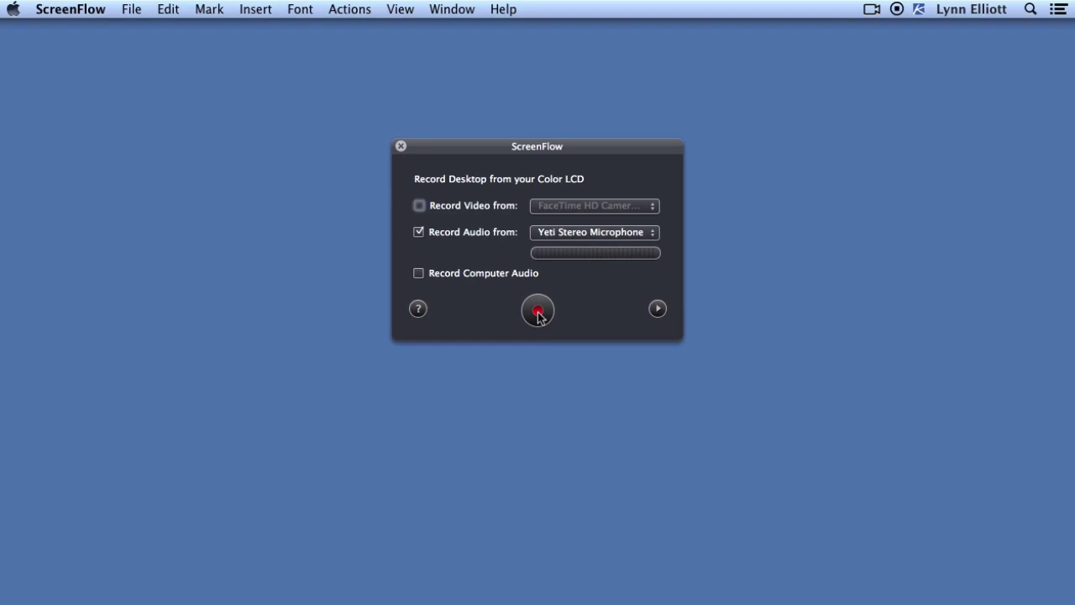
Record the desktop for about 28 seconds, then stop the recording.
left_click(538, 311)
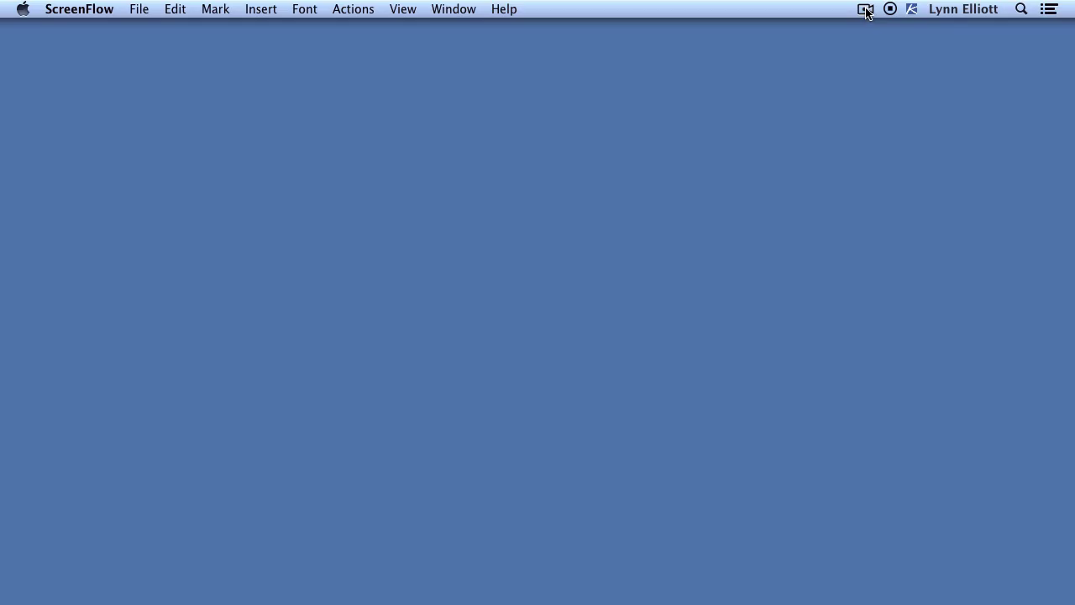
left_click(866, 10)
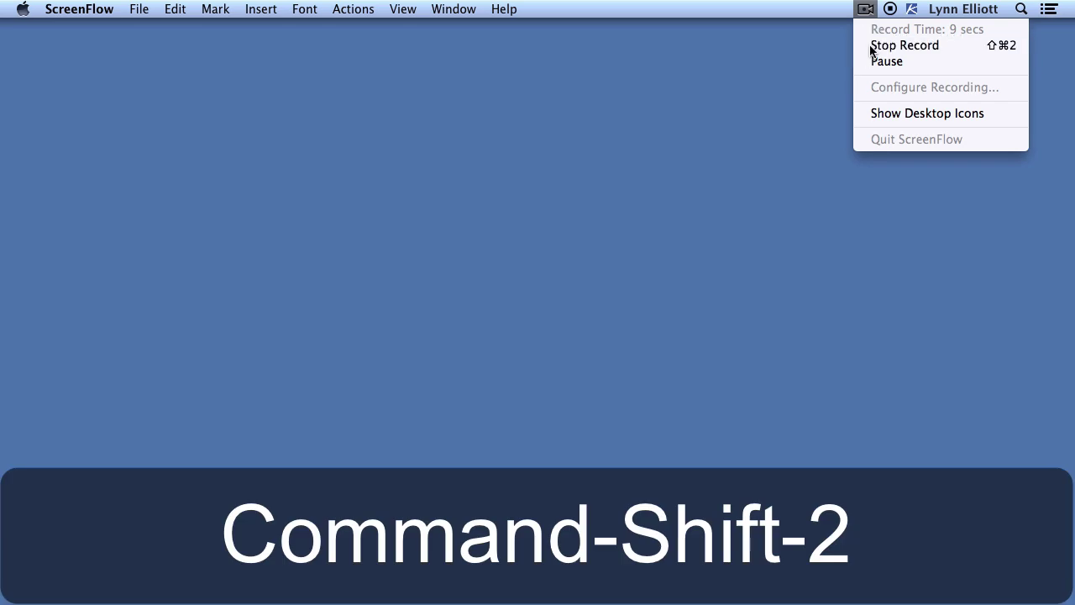
left_click(870, 46)
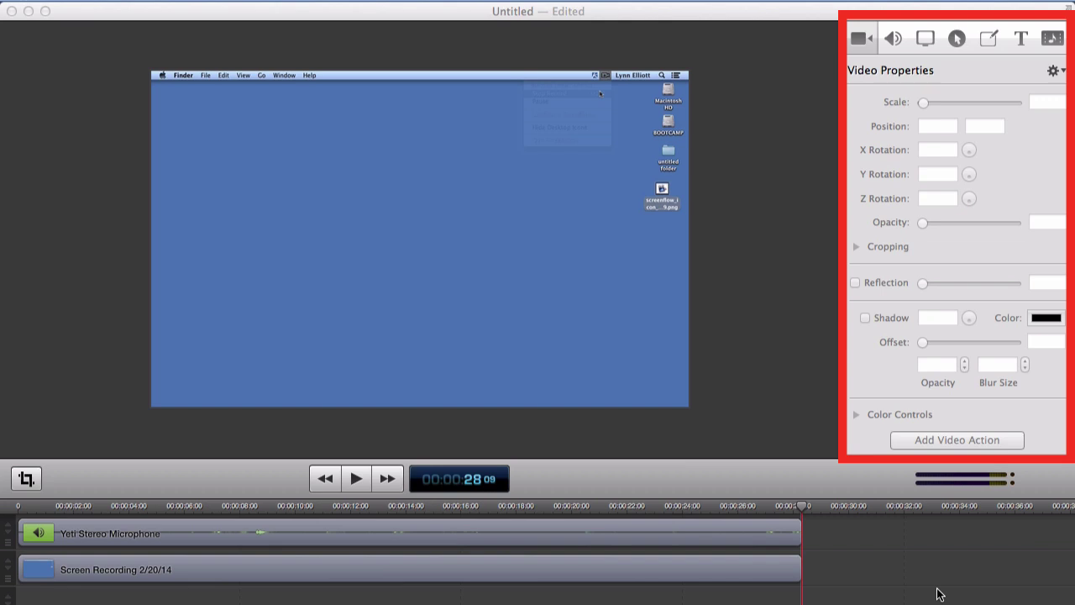
left_click(1050, 41)
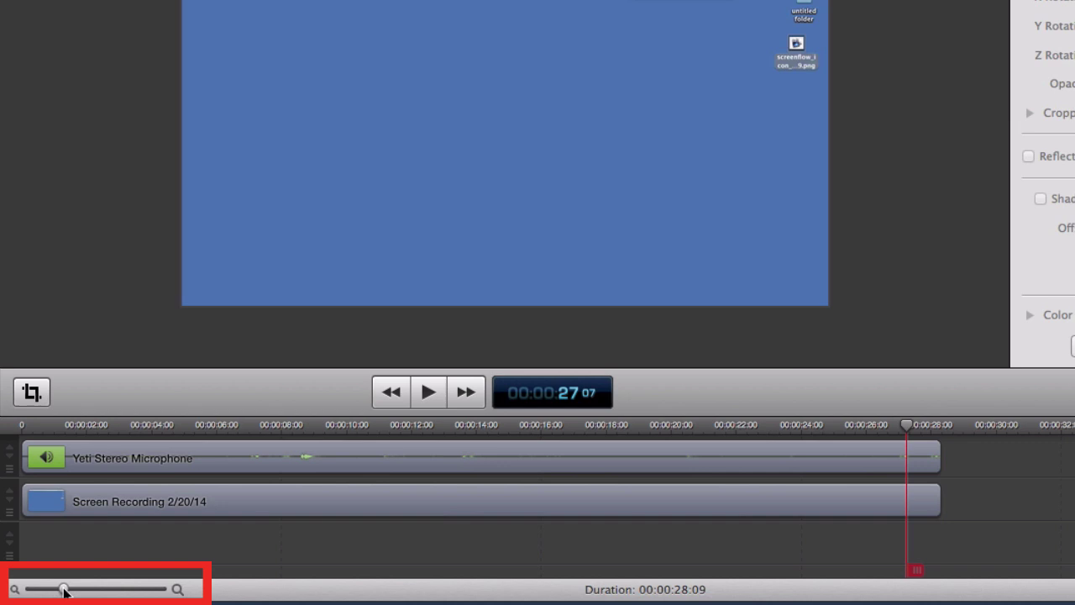
Zoom the timeline in and split both clips at 00:00:25:15 with Edit > Split.
left_click_drag(64, 590, 88, 590)
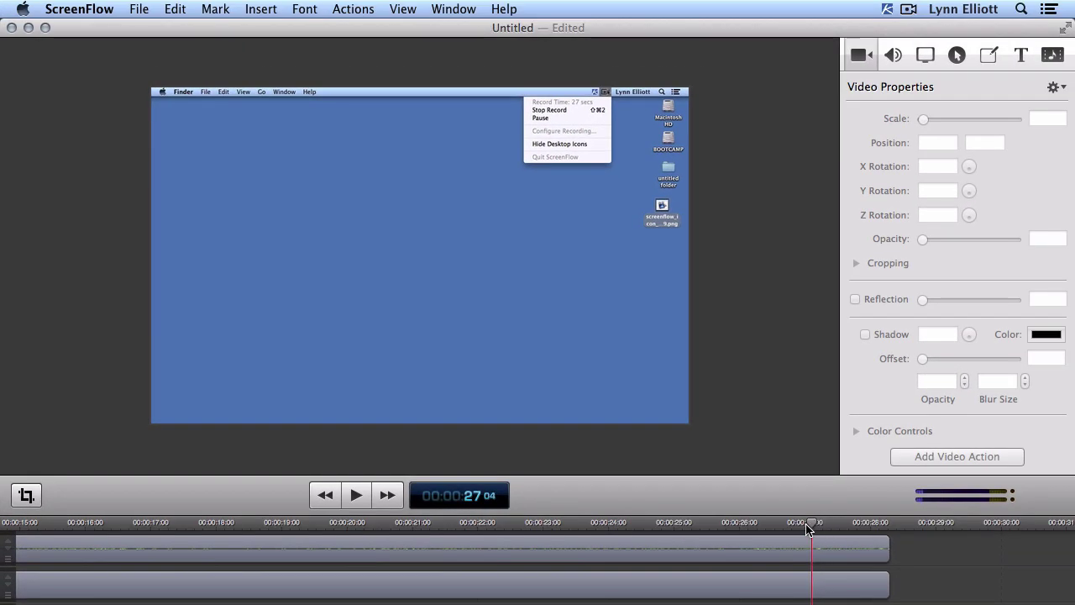
left_click_drag(984, 425, 915, 428)
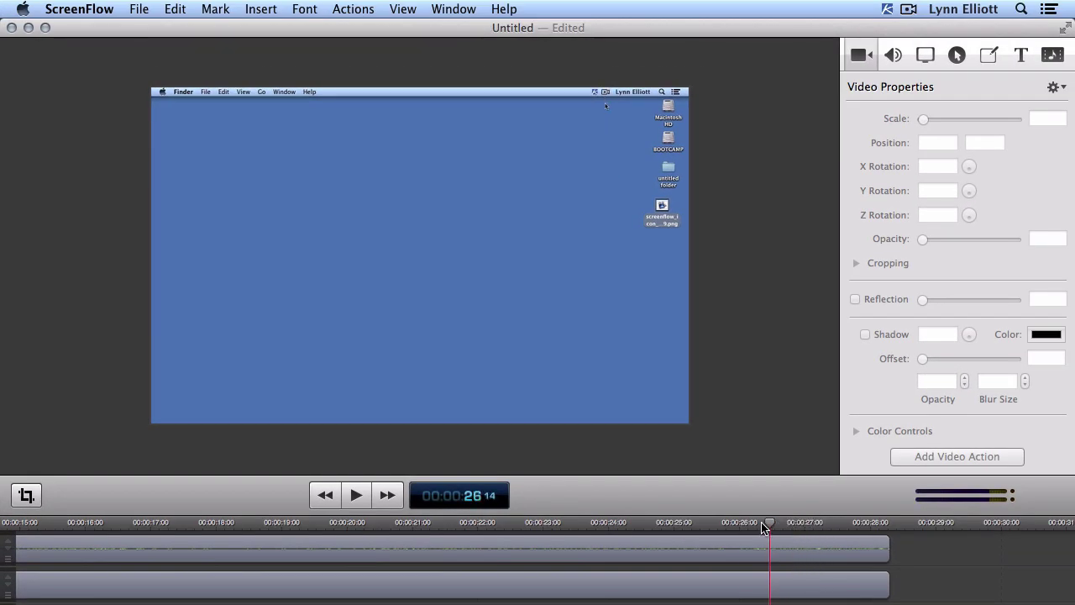
left_click_drag(763, 526, 707, 527)
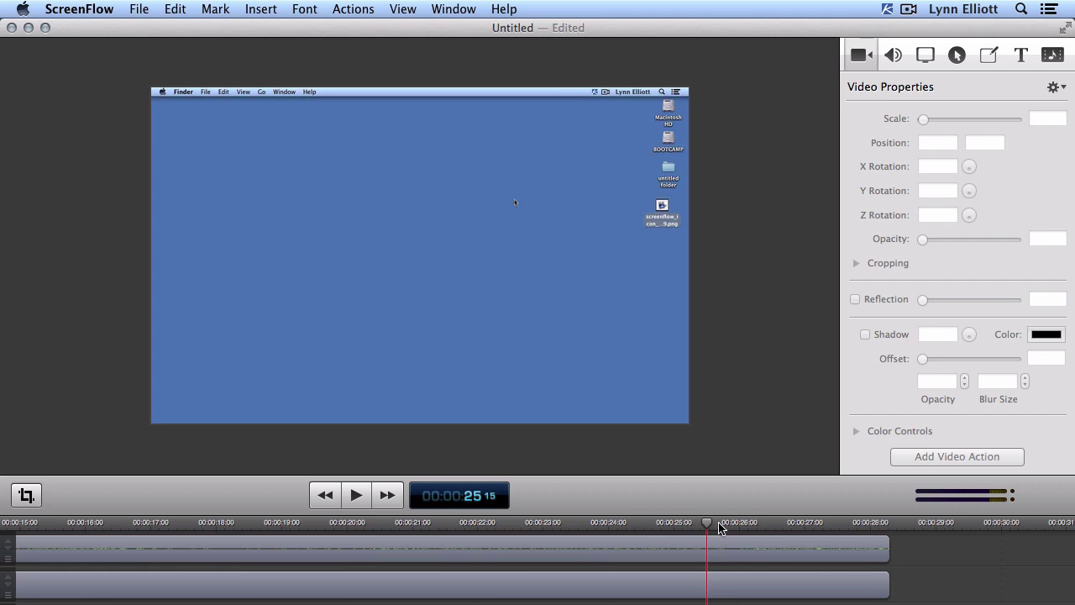
left_click(175, 9)
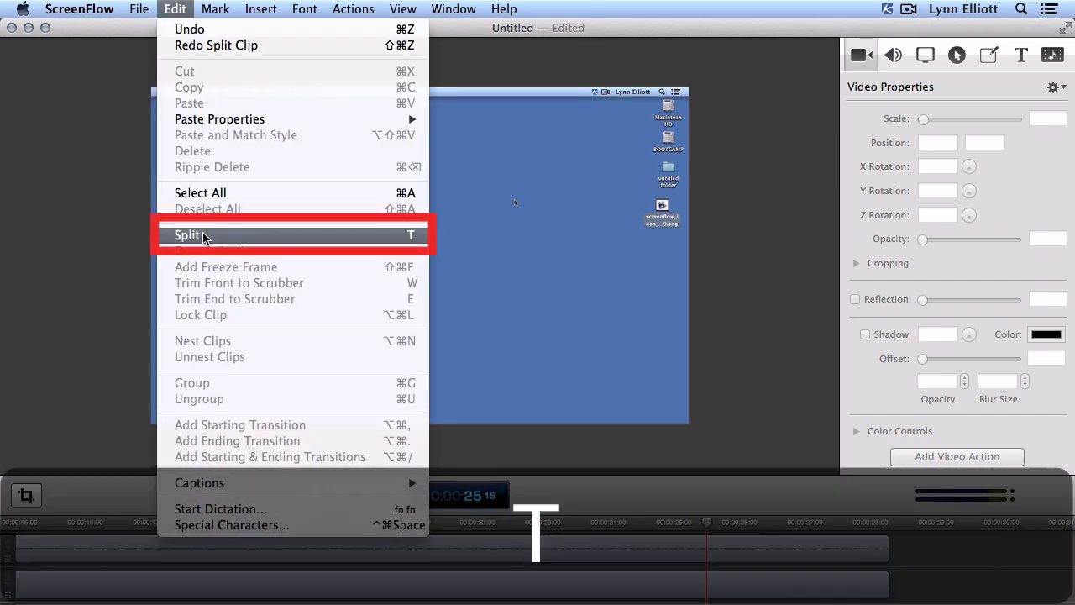
left_click(204, 236)
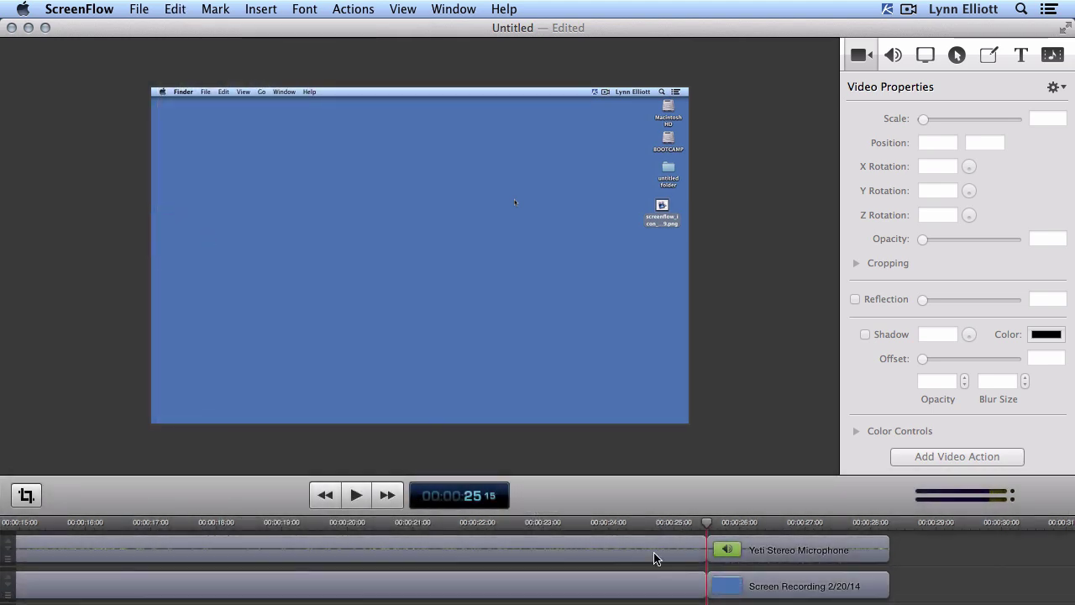
Delete the trailing audio and screen pieces after 25:15, then zoom the timeline back out.
left_click(780, 554)
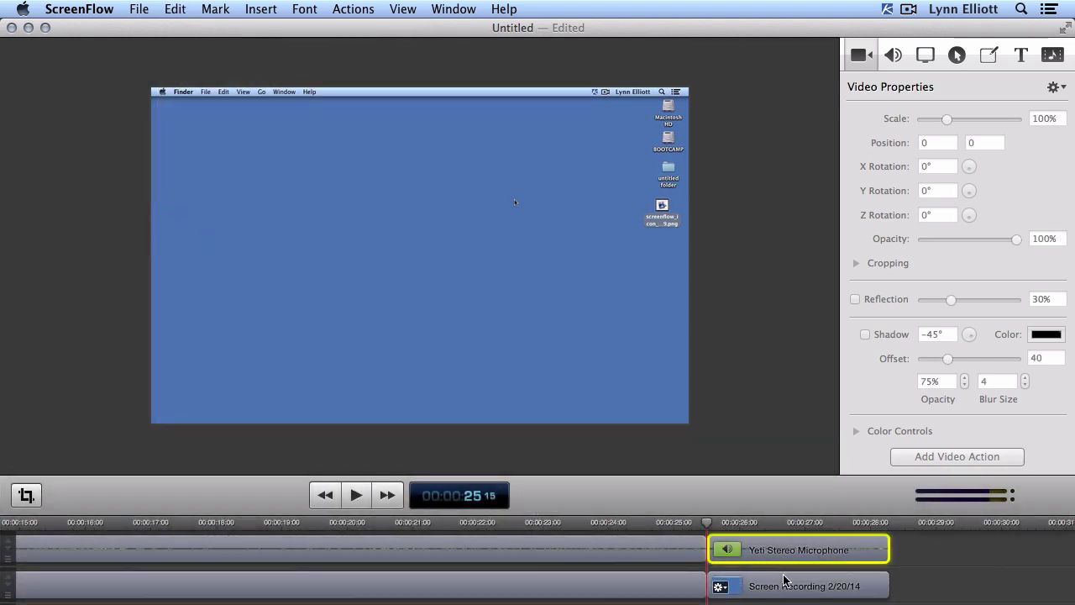
left_click(784, 586, "shift")
key("BackSpace")
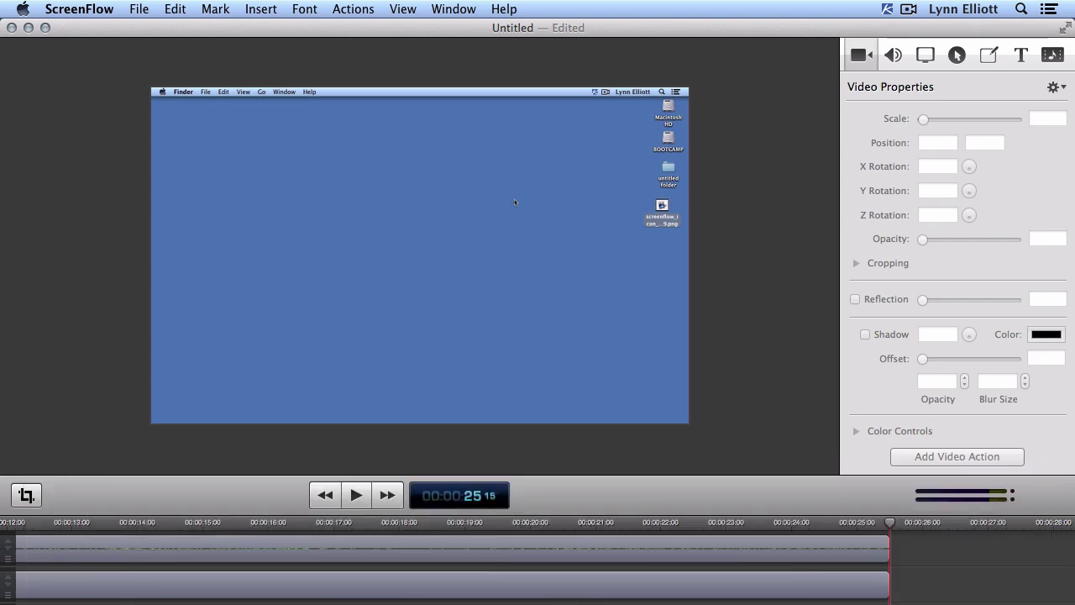
key("super+minus")
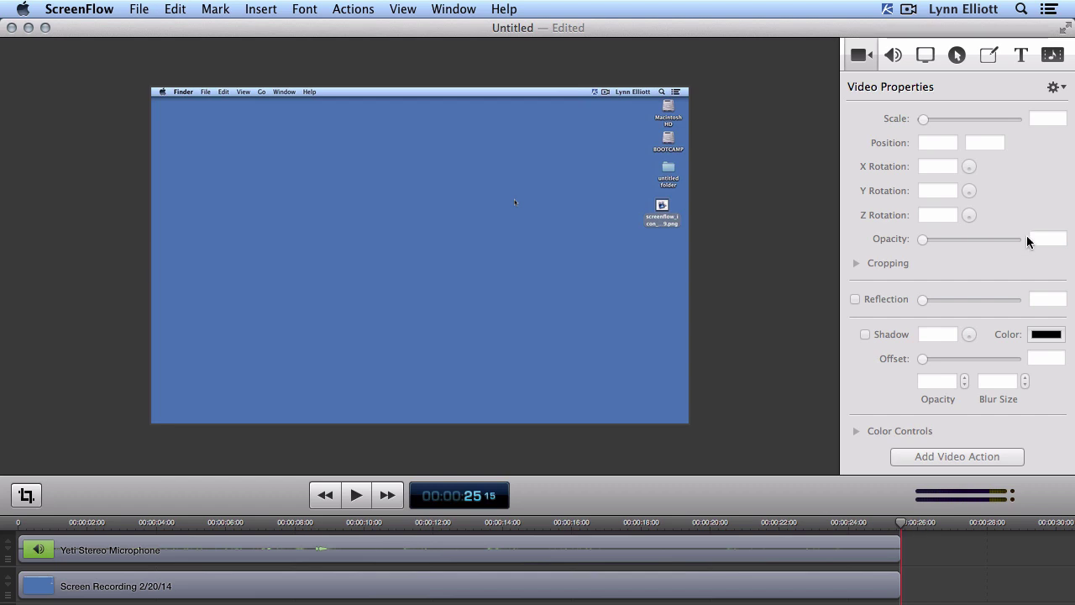
Import screenflow_icon_250x209.png from the Desktop and place it on the timeline after the recording.
left_click(1053, 55)
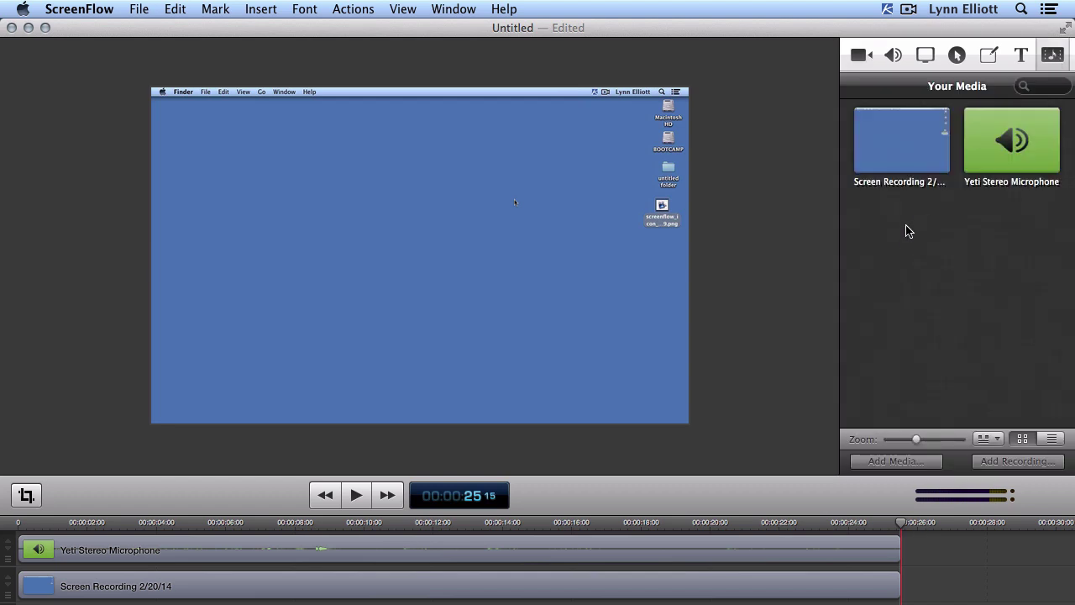
left_click(896, 462)
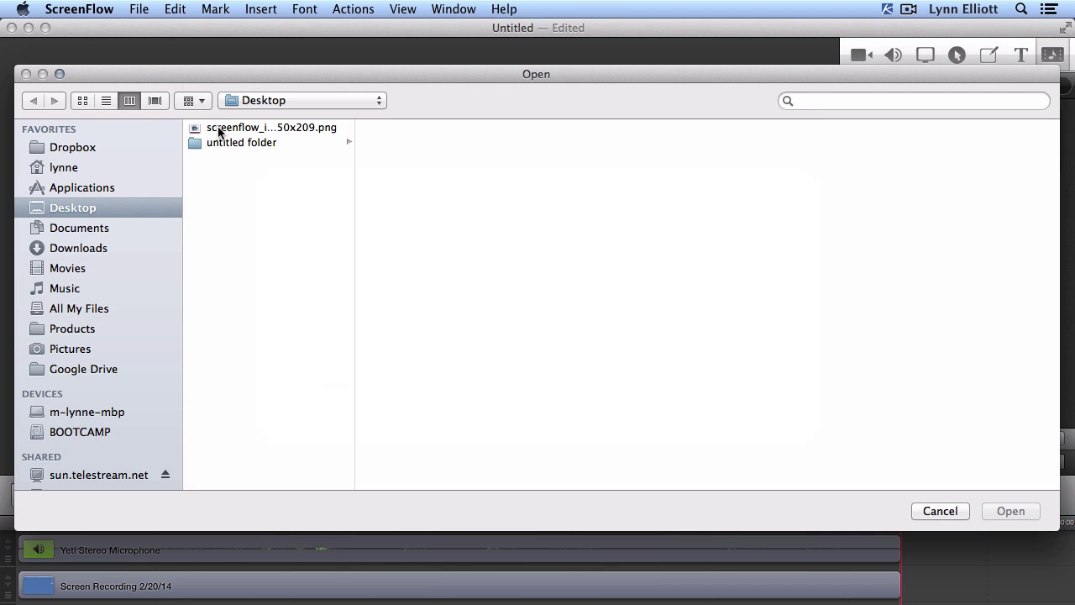
left_click(217, 128)
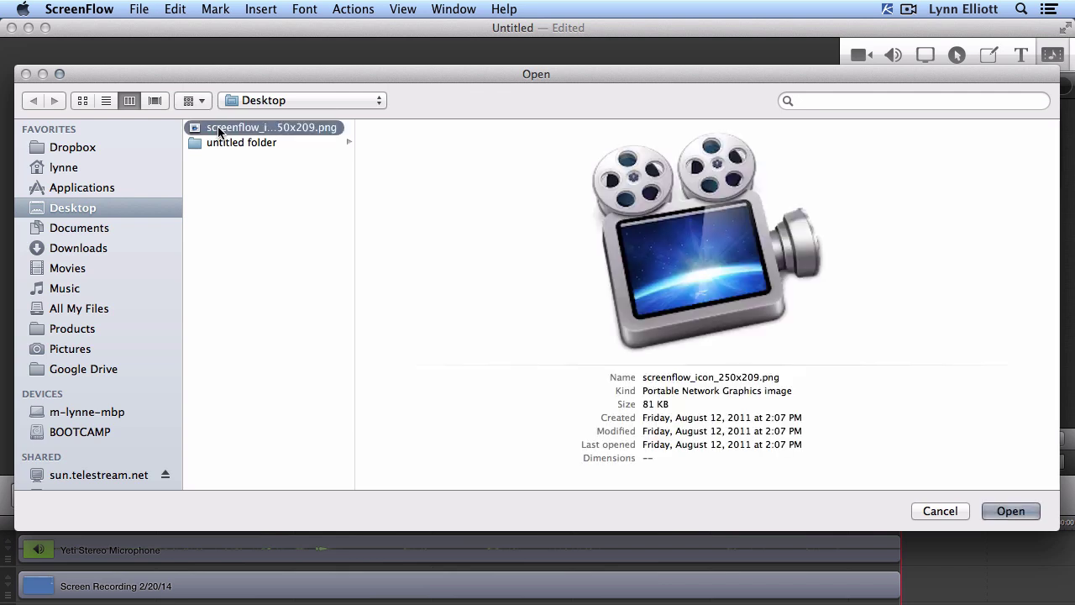
left_click(1006, 511)
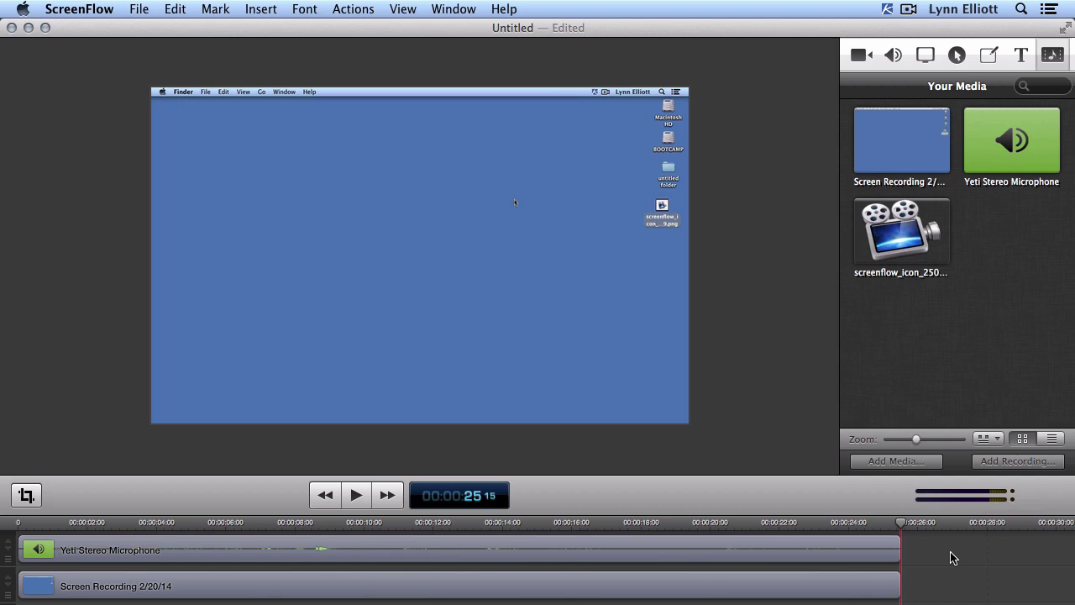
left_click_drag(907, 239, 920, 588)
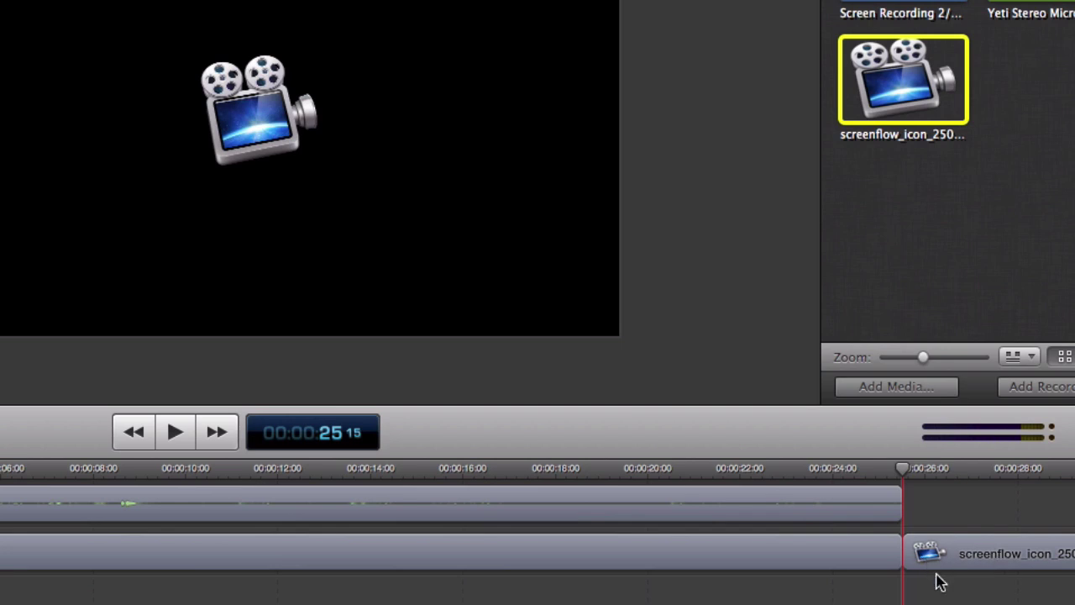
Slide the logo clip to overlap the recording's end by 00:00:01:07, then open the Cross Dissolve settings.
scroll(941, 576, "right", 3)
left_click_drag(939, 582, 919, 559)
scroll(593, 556, "right", 3)
scroll(593, 556, "up", 3)
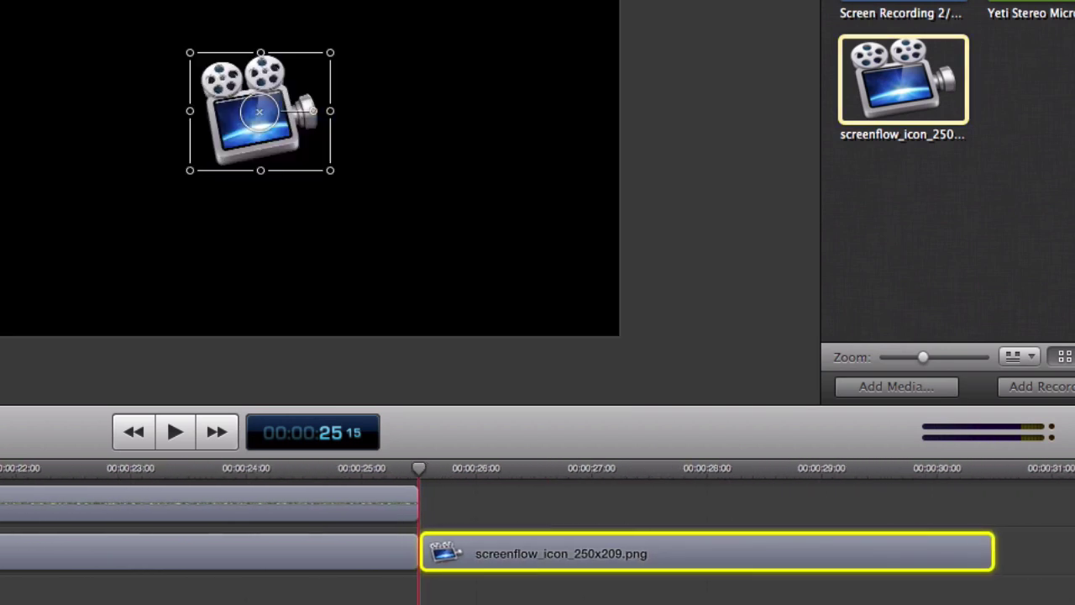
left_click_drag(593, 556, 466, 559)
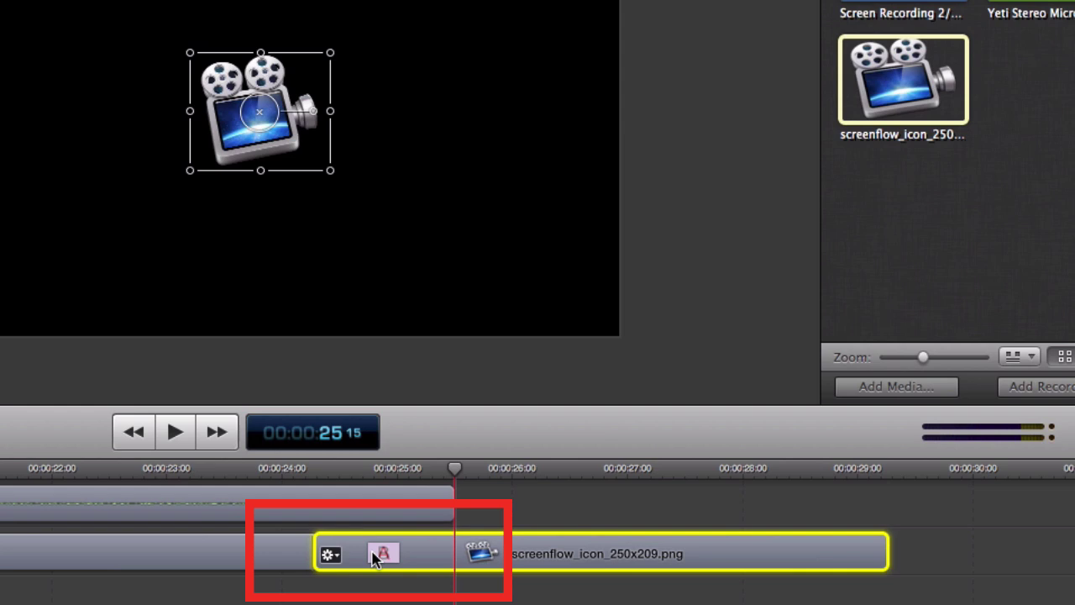
double_click(396, 567)
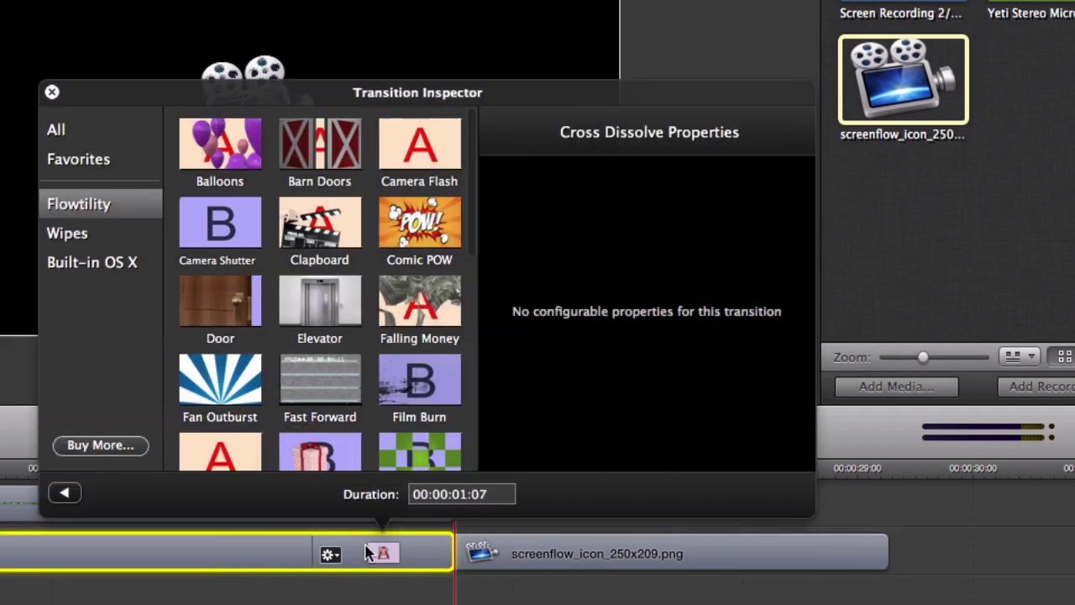
Browse the All and Favorites transition lists, keep Cross Dissolve, and close the Transition Inspector.
left_click(55, 132)
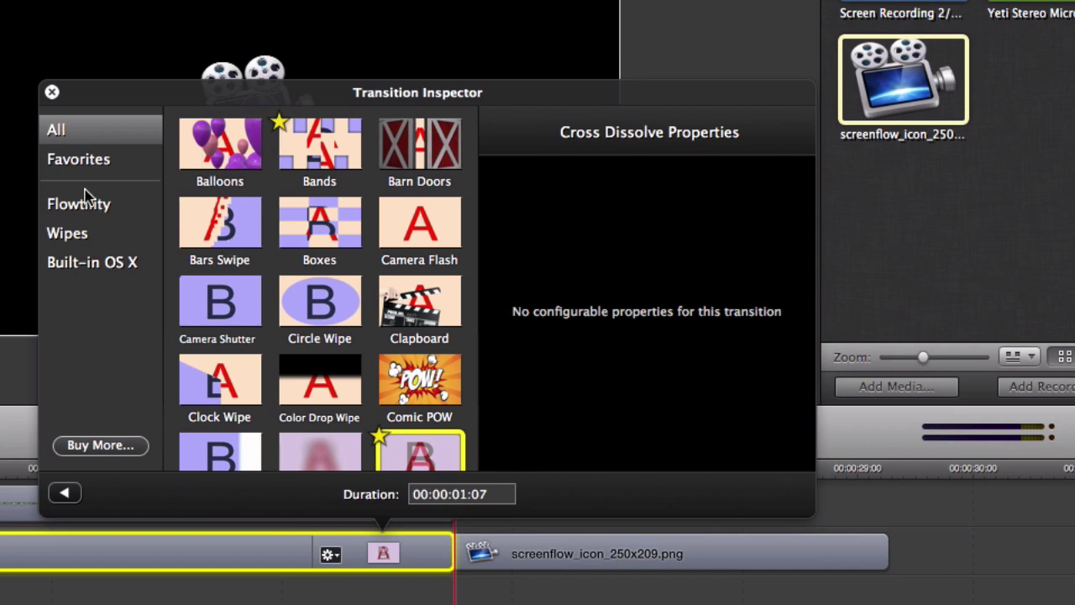
left_click(81, 165)
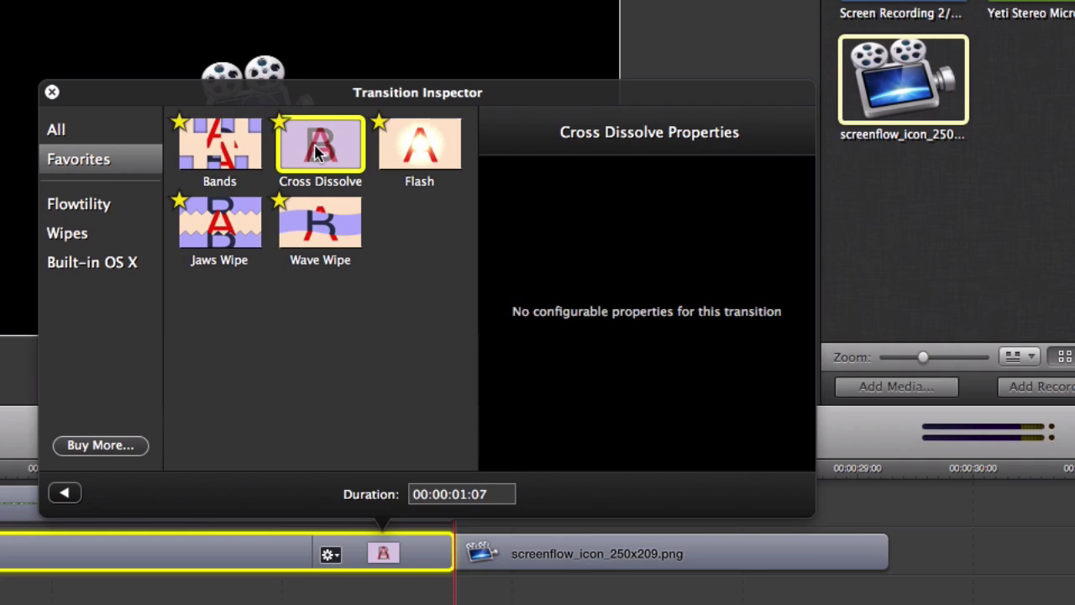
left_click(52, 91)
Play the dissolve from 00:00:23:20, then select the logo clip with the playhead at 00:00:25:28.
left_click(244, 467)
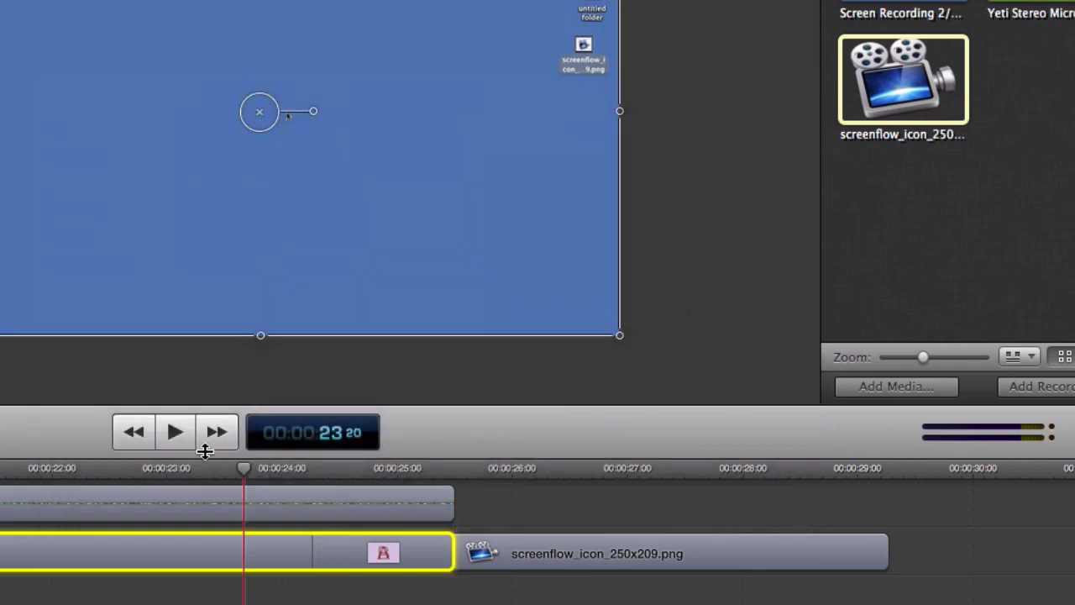
left_click(175, 432)
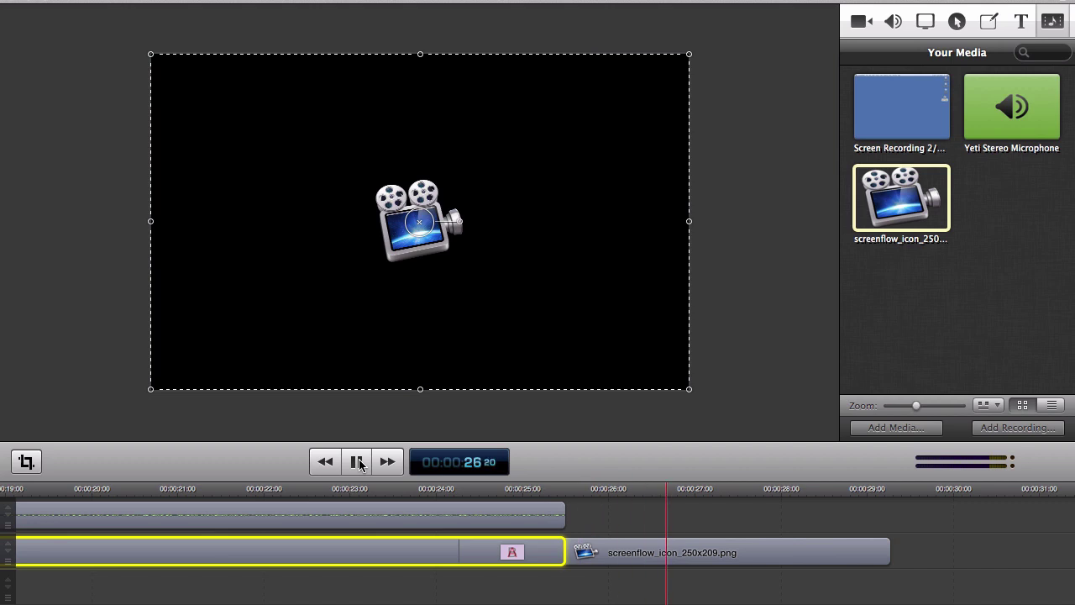
left_click(357, 462)
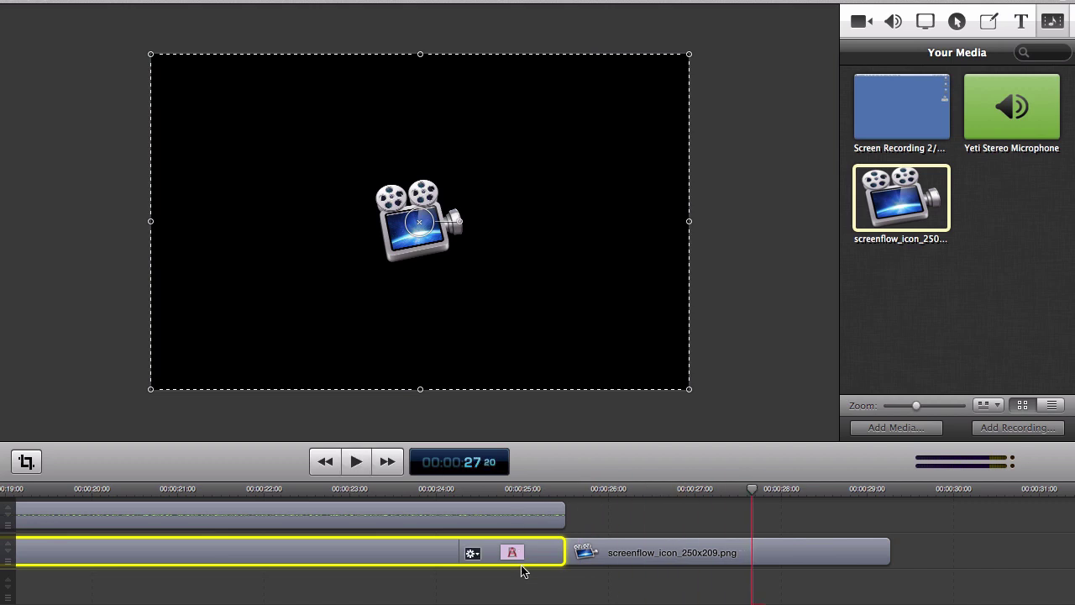
left_click(595, 553)
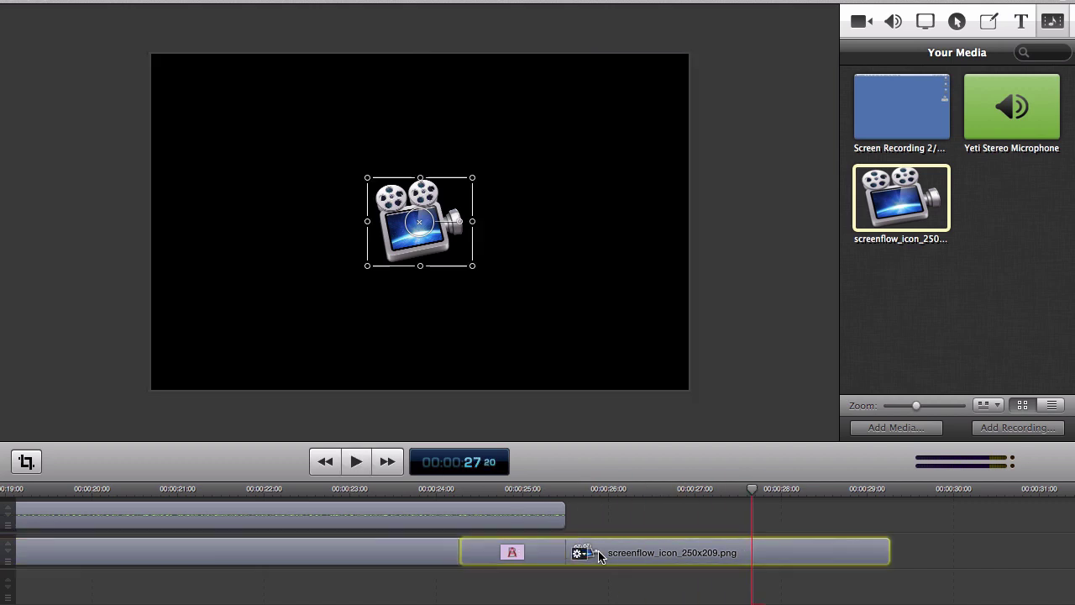
left_click(602, 489)
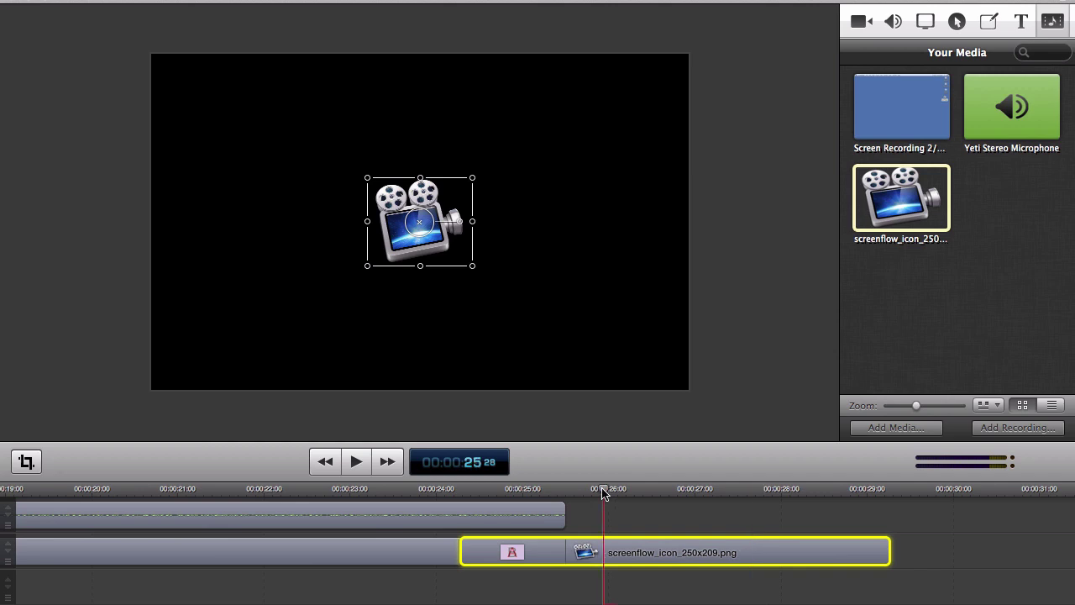
Add a video action at 00:00:25:28 on the logo clip, stretched to about 00:00:01:19.
left_click(861, 24)
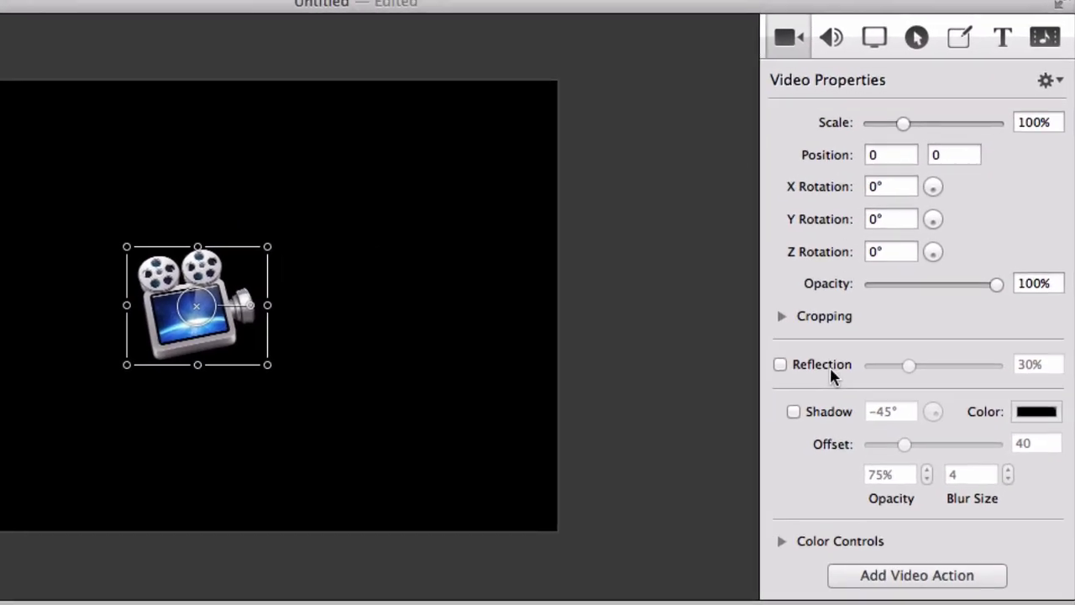
left_click(897, 576)
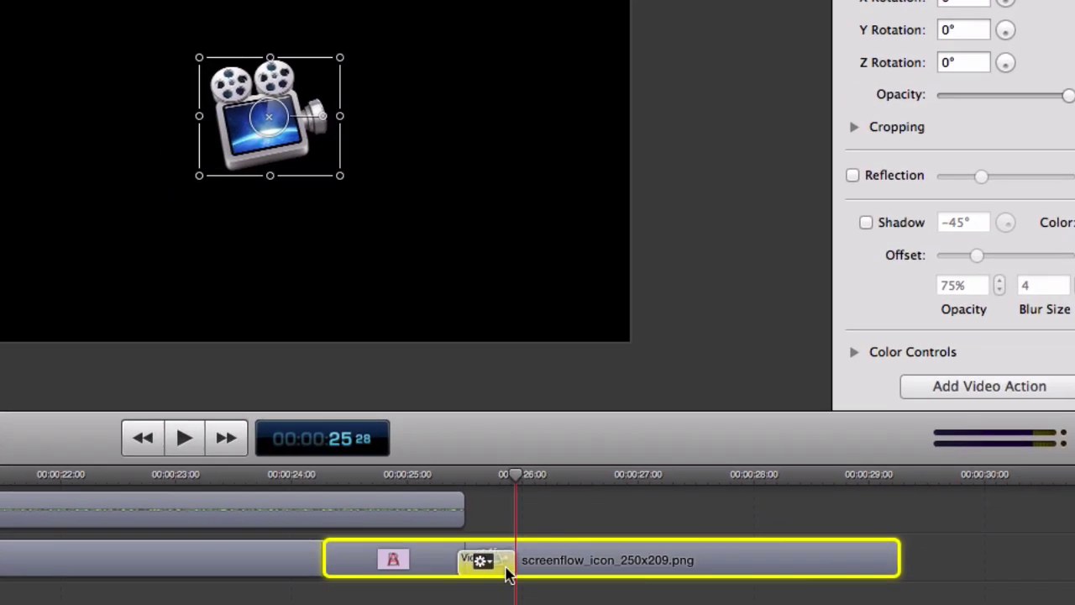
left_click_drag(507, 578, 666, 560)
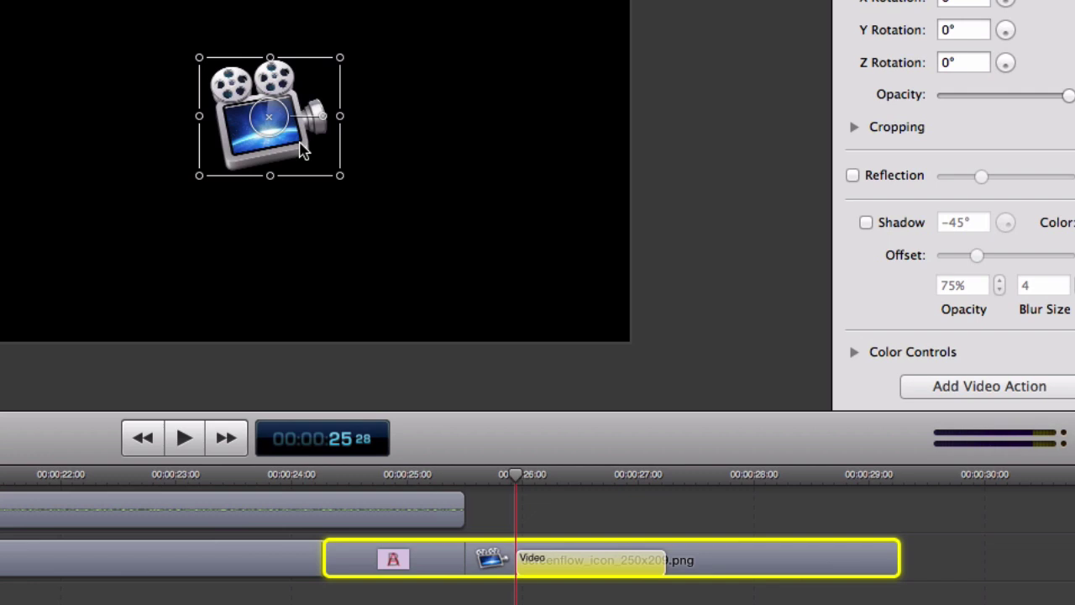
left_click(663, 476)
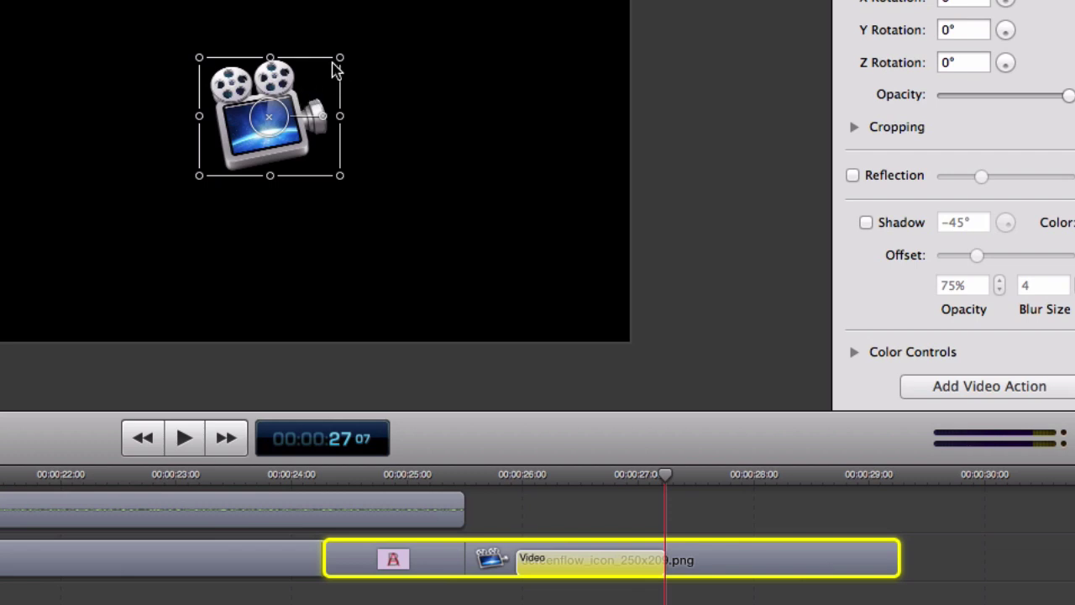
Shrink the logo and move it to the lower-right corner, then replay the animation from 00:00:25.
left_click_drag(343, 59, 285, 101)
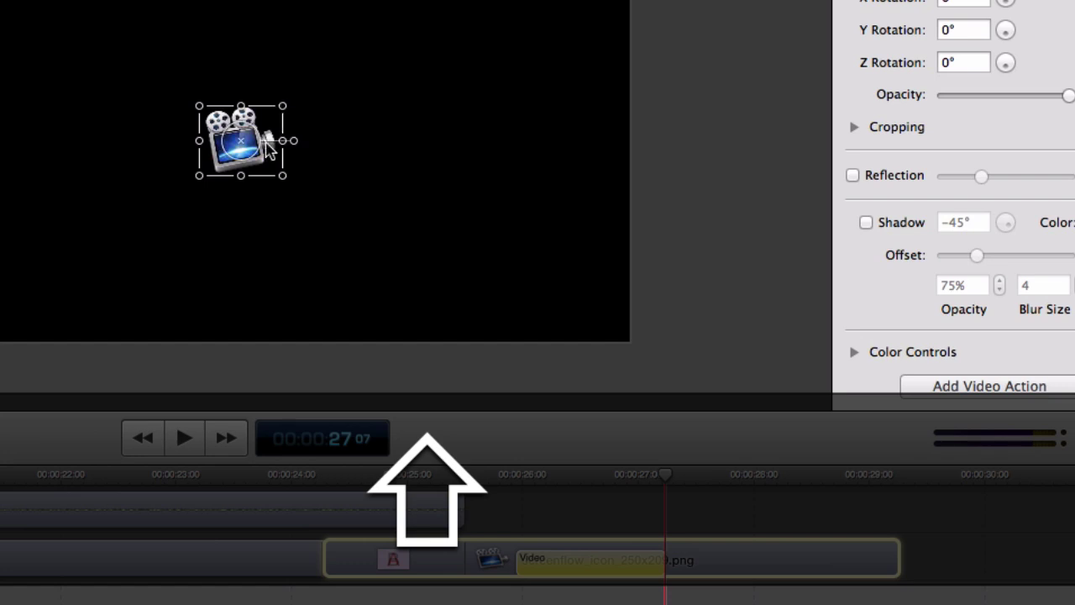
left_click_drag(263, 174, 583, 321)
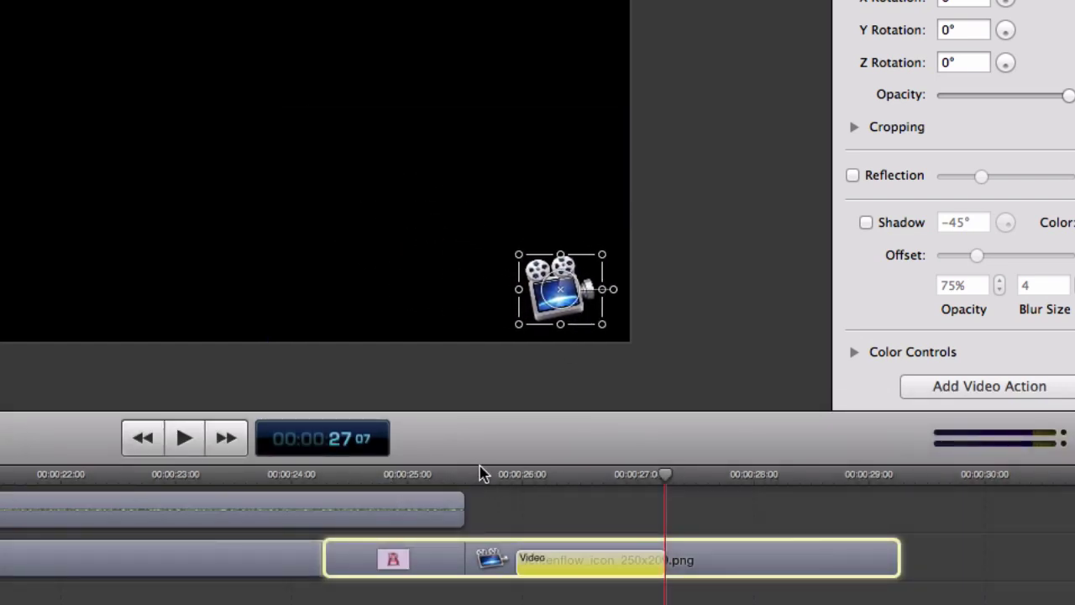
left_click(605, 519)
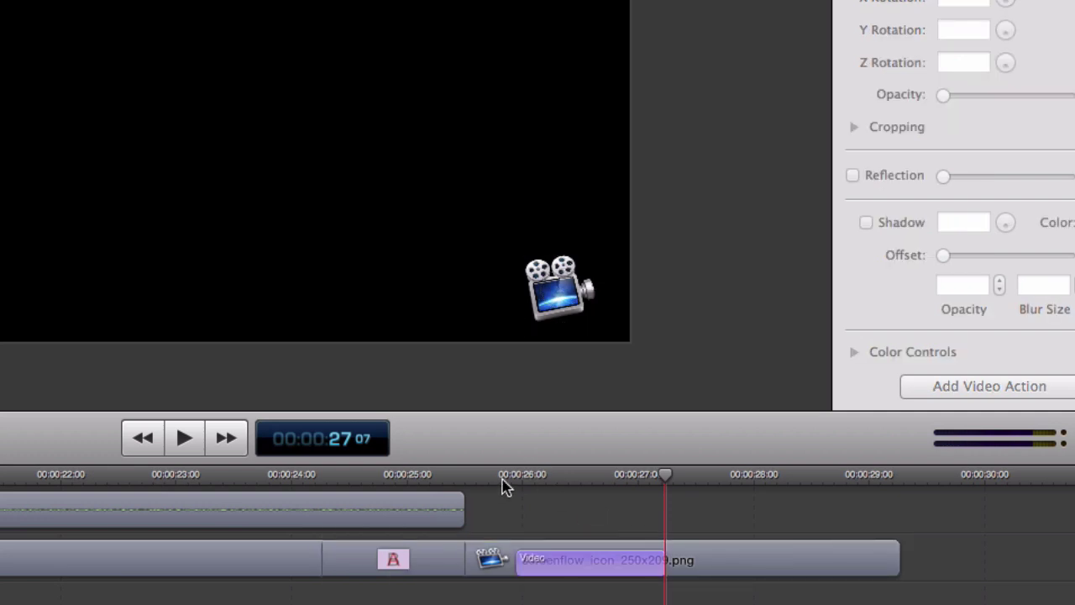
left_click(470, 477)
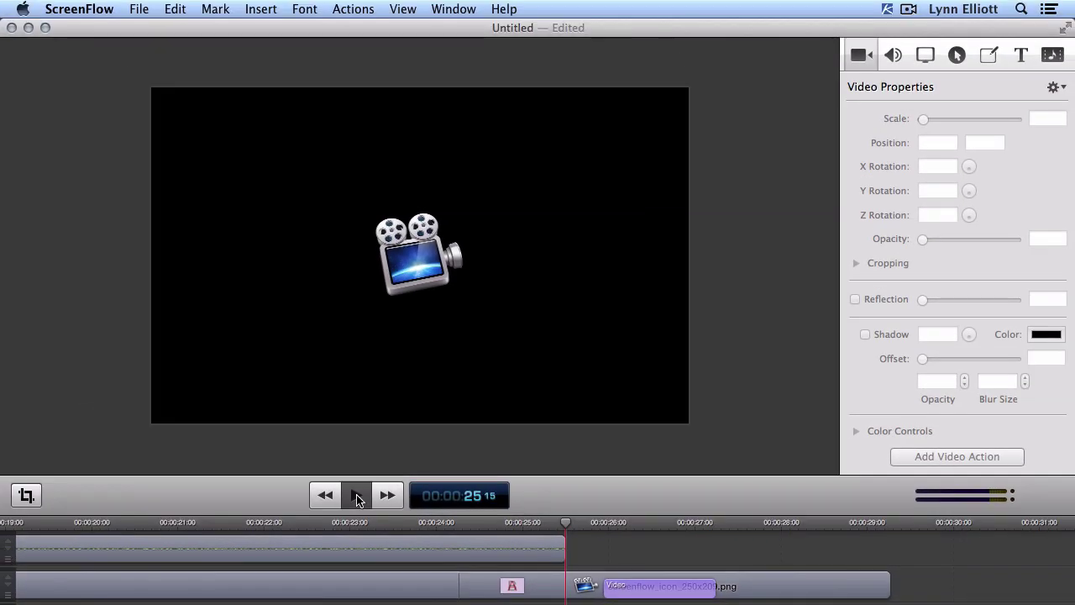
left_click(184, 438)
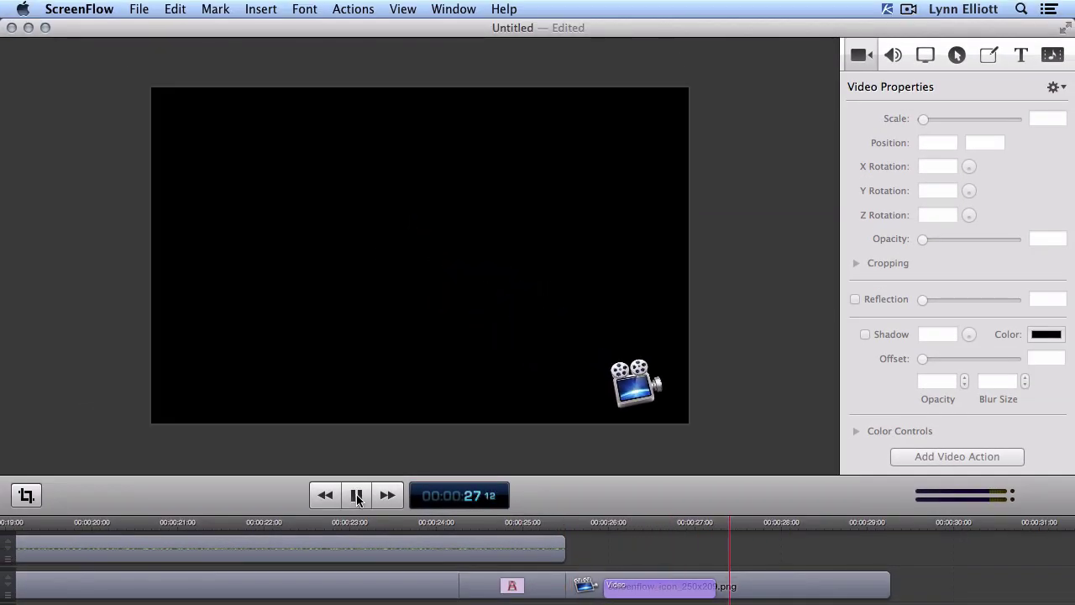
left_click(357, 495)
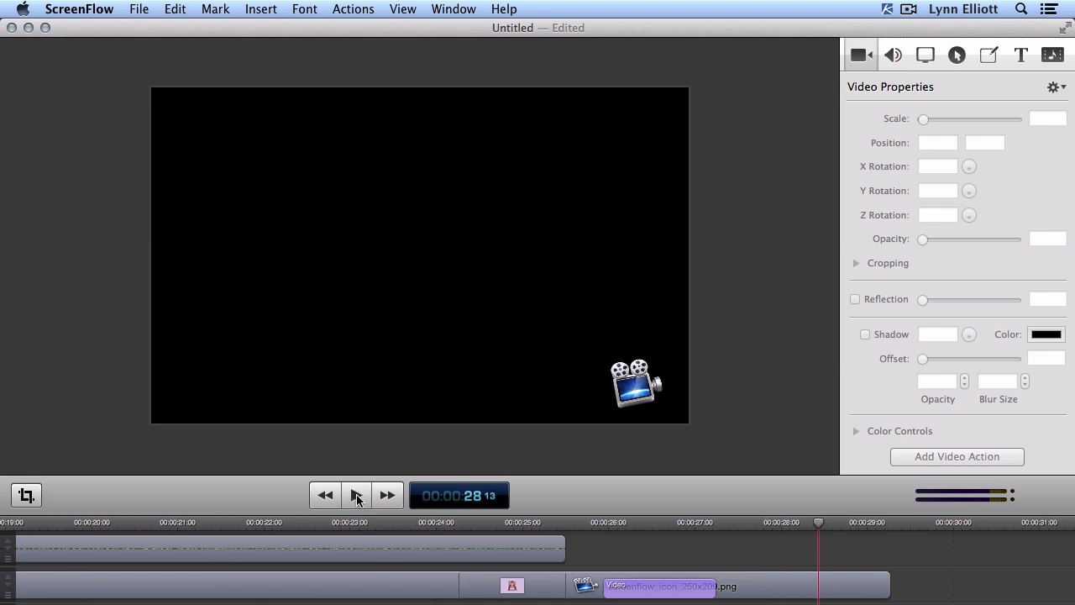
Export project.mp4 to the Desktop with the Web – High preset scaled 50% to 640 x 400.
left_click(139, 10)
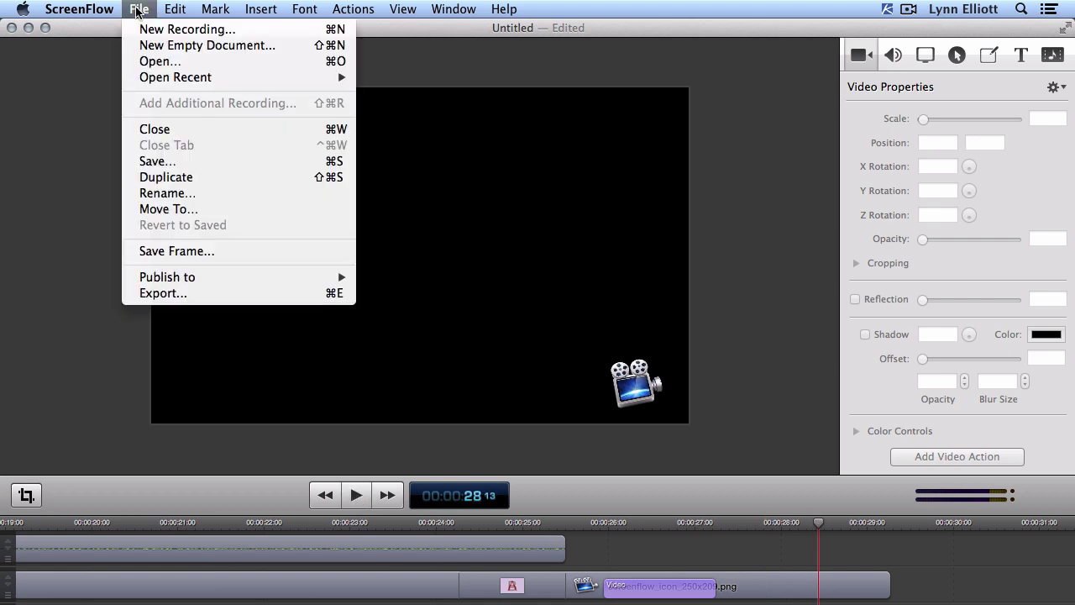
left_click(162, 293)
left_click(516, 62)
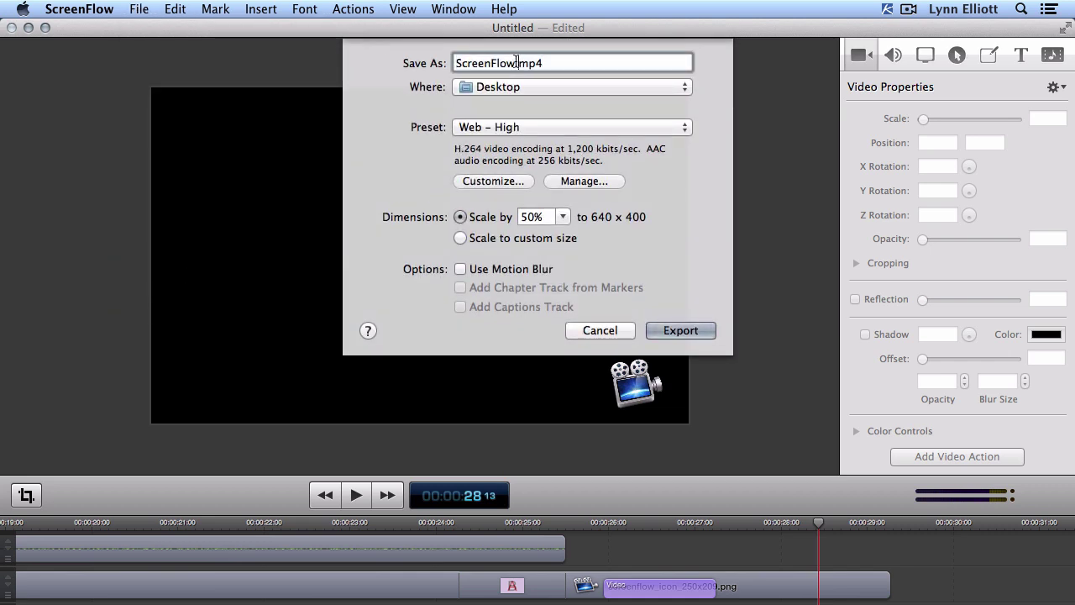
double_click(516, 62)
key("BackSpace")
type("project")
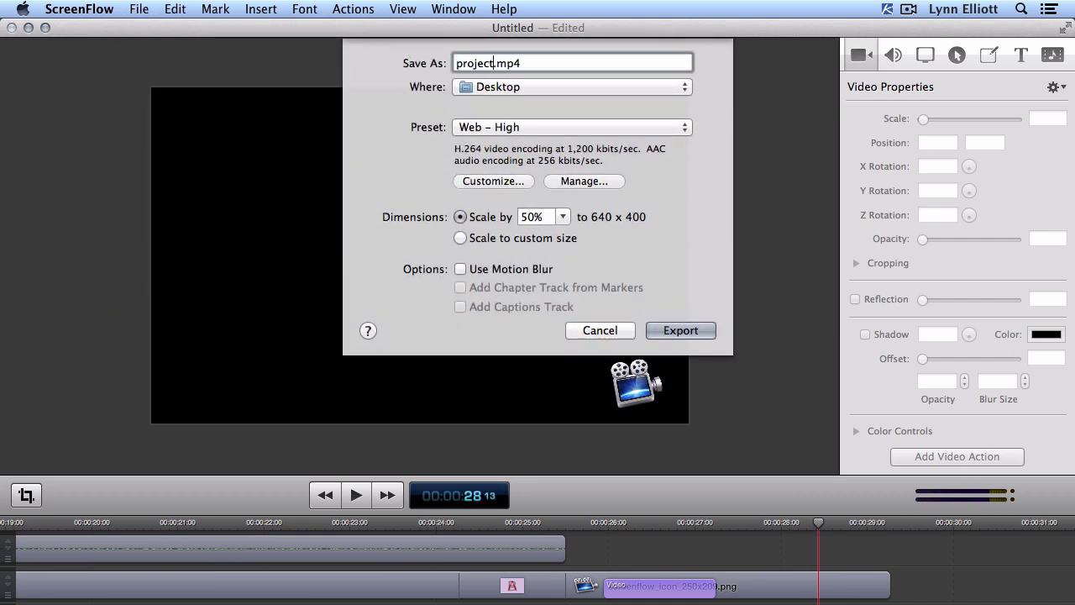
left_click(488, 128)
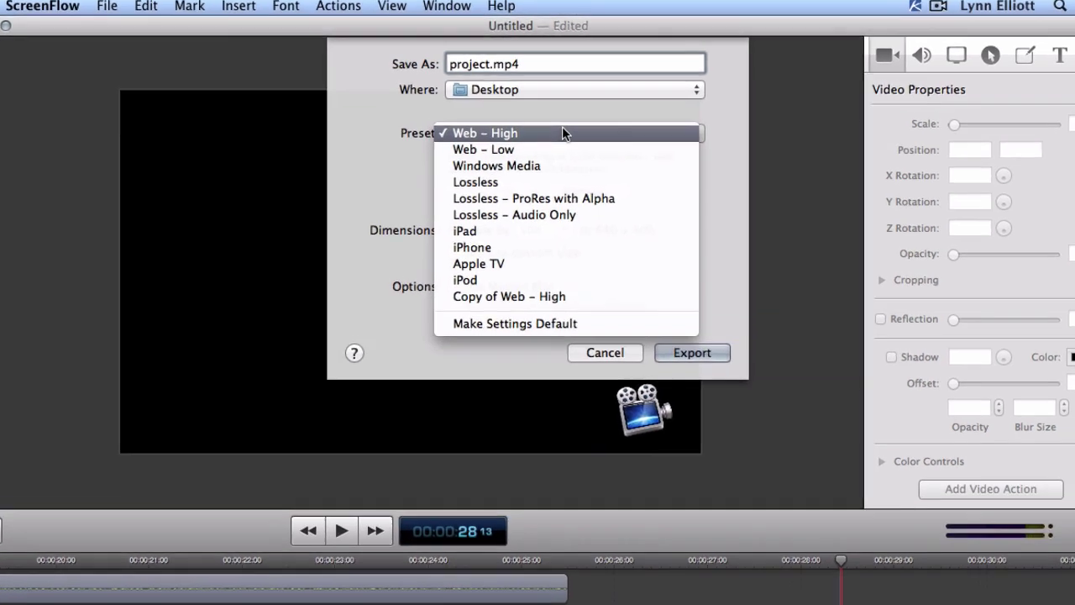
left_click(561, 127)
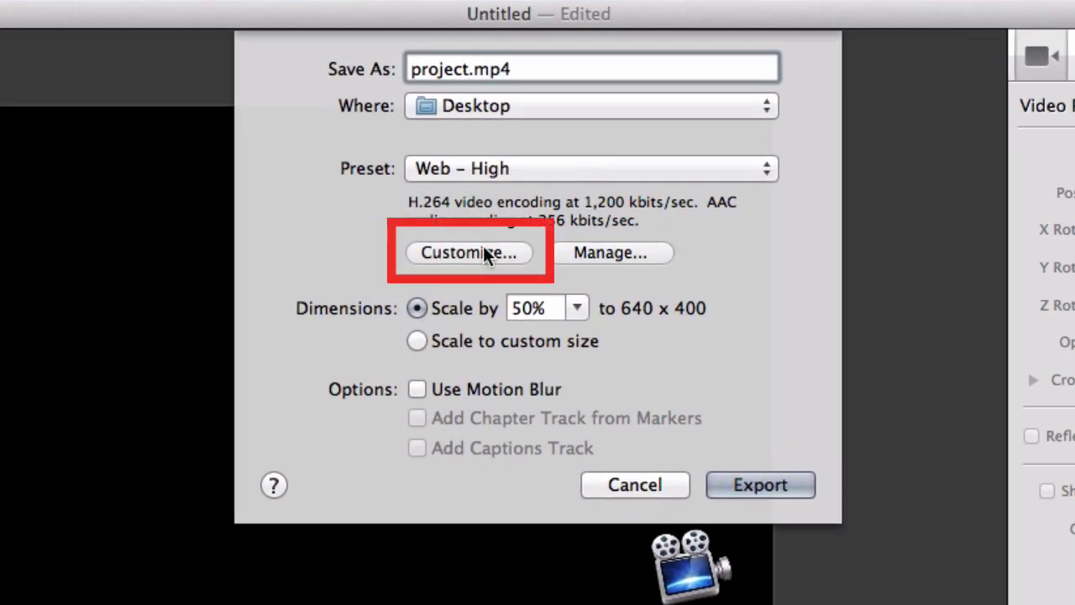
left_click(576, 309)
left_click(577, 308)
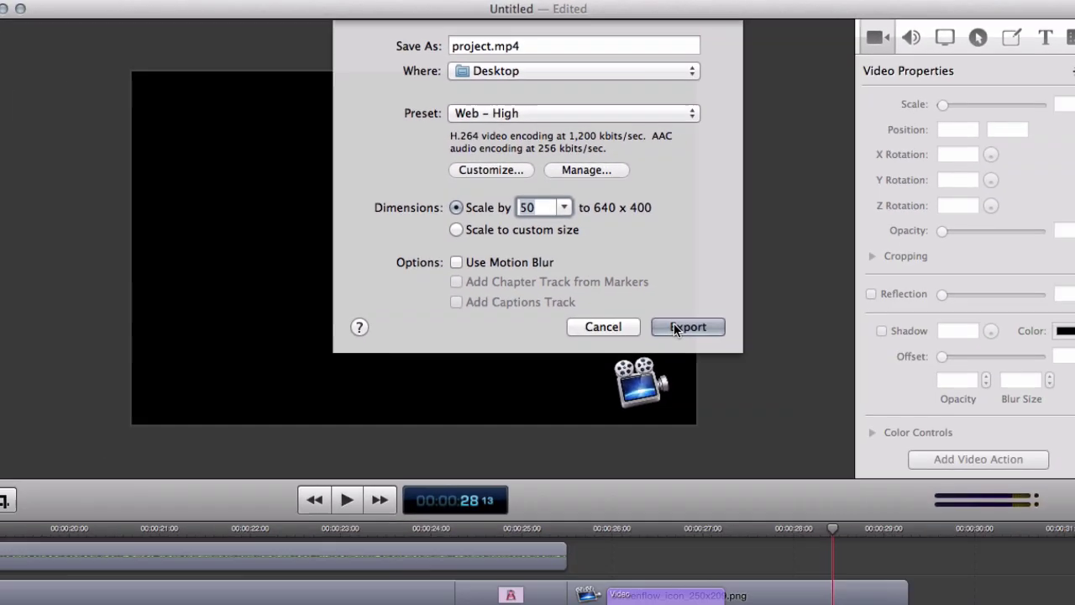
left_click(744, 484)
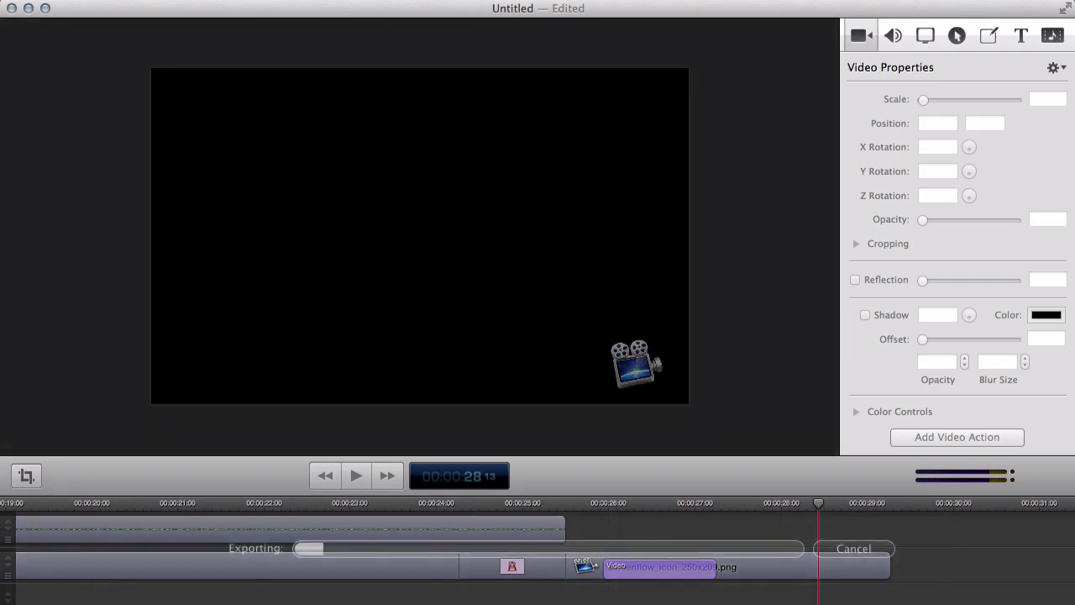